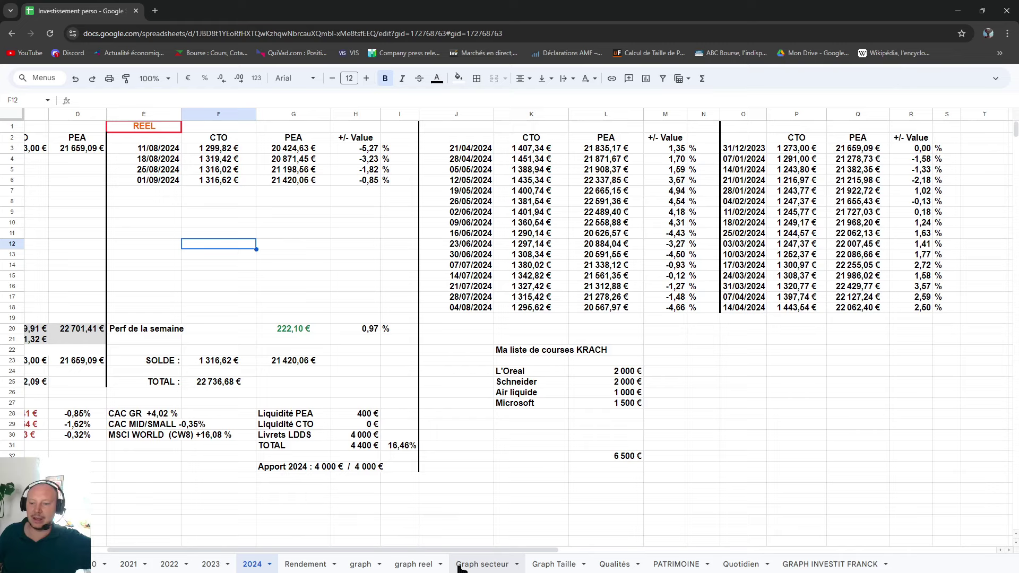
Examine the 2024 sheet's yearly, total and annualised performance against the CAC GR, CAC MID/SMALL and MSCI WORLD benchmarks.
{"action": "left_click_drag", "start_coordinate": [448, 550], "coordinate": [318, 557]}
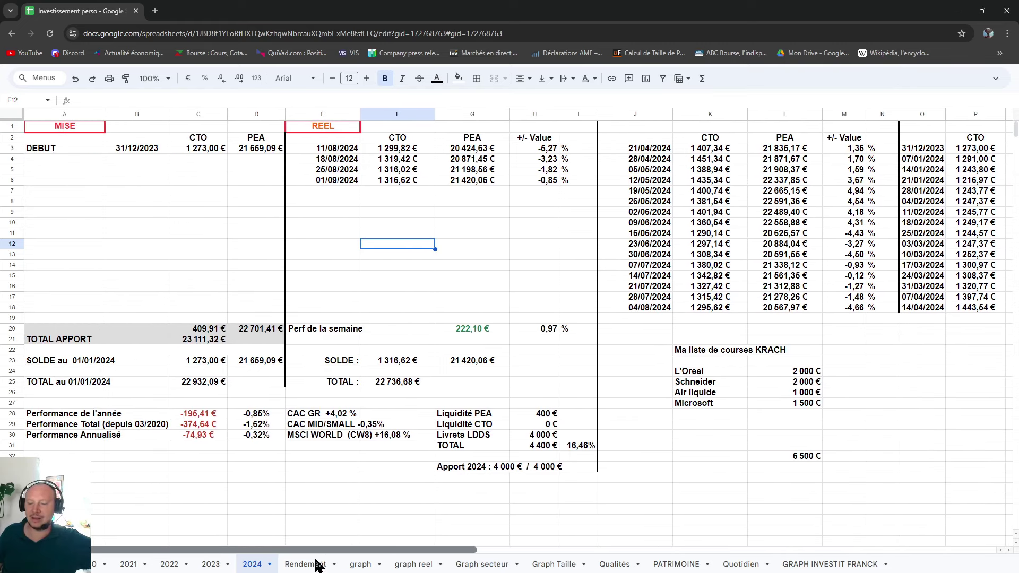
{"action": "left_click", "coordinate": [329, 226]}
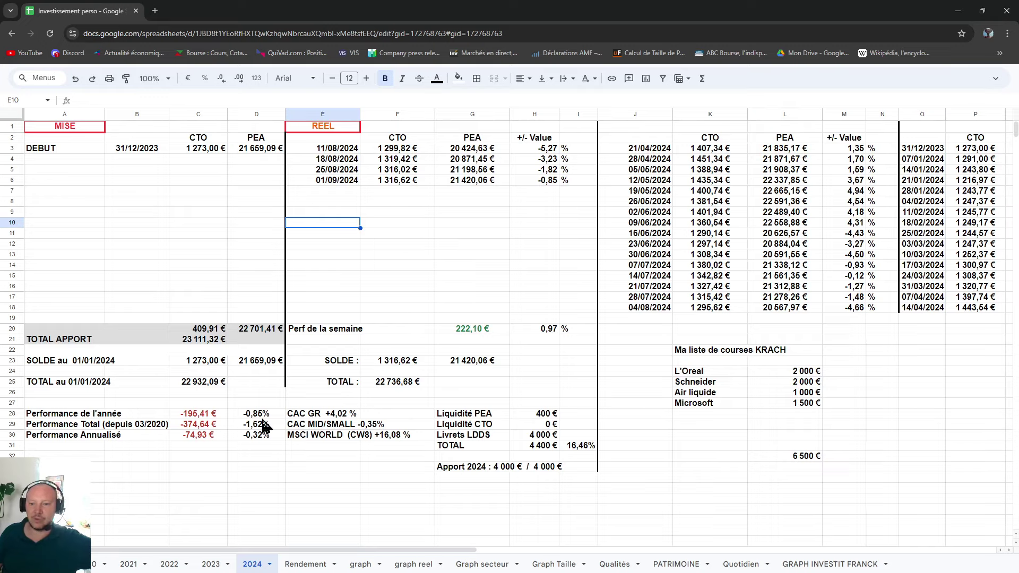
{"action": "left_click", "coordinate": [378, 265]}
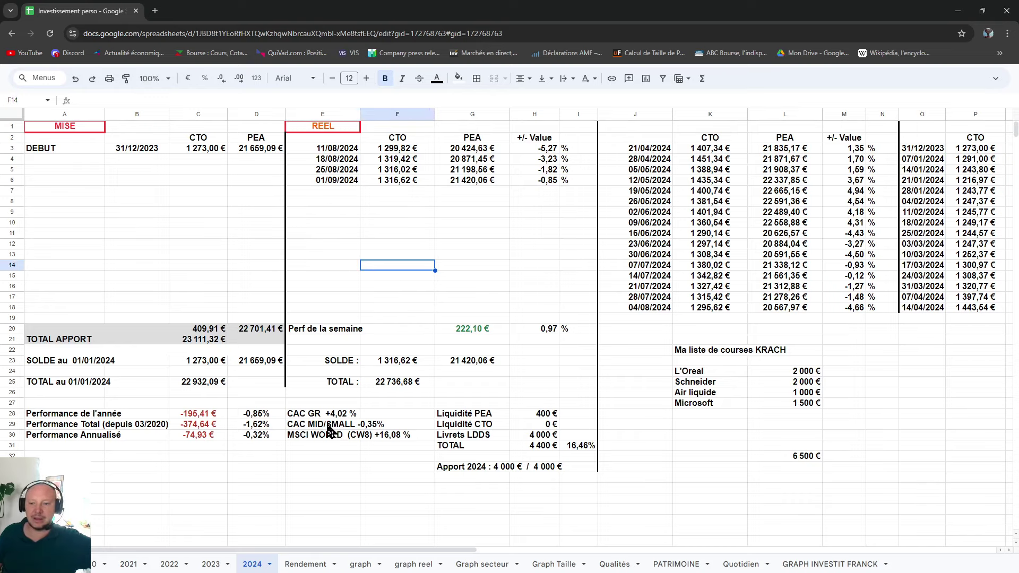
{"action": "left_click", "coordinate": [391, 245]}
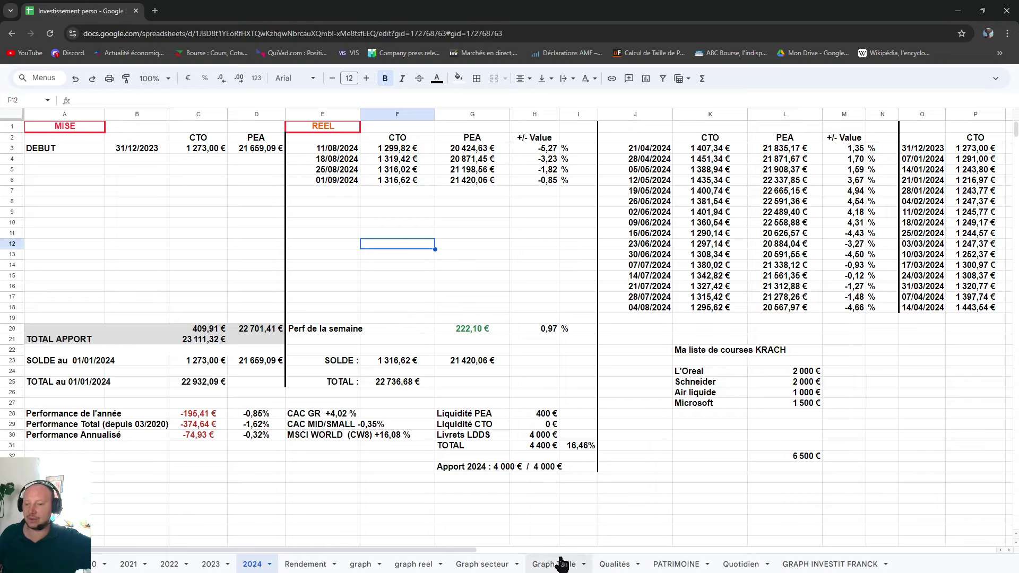
{"action": "left_click", "coordinate": [382, 223]}
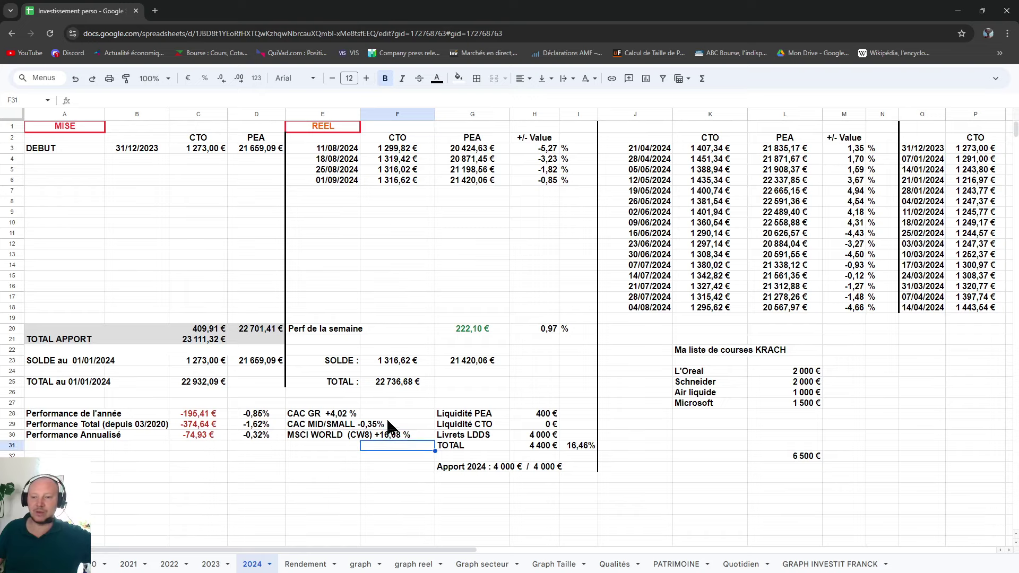
{"action": "left_click", "coordinate": [401, 243]}
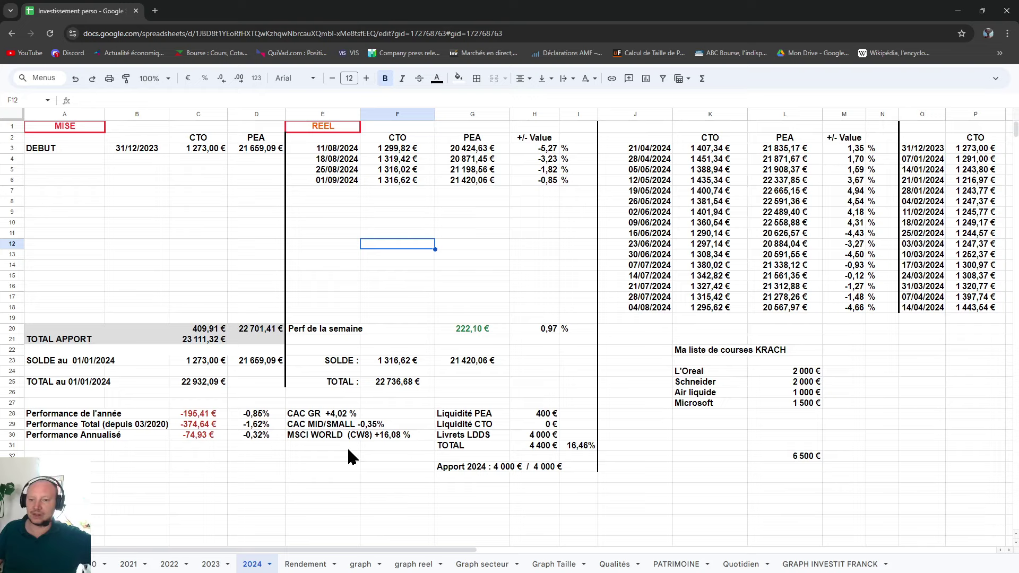
{"action": "left_click", "coordinate": [371, 446]}
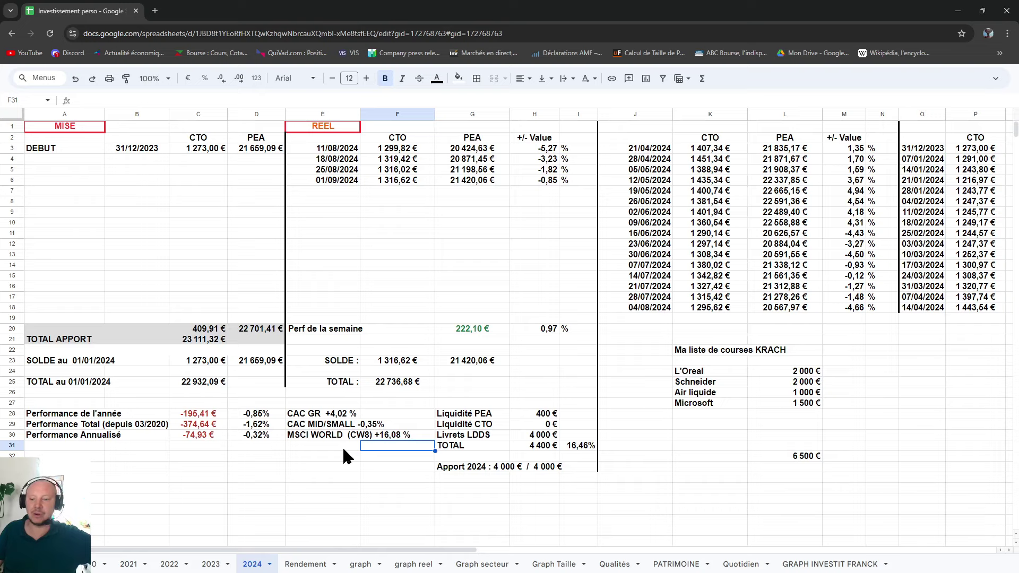
{"action": "left_click", "coordinate": [343, 448]}
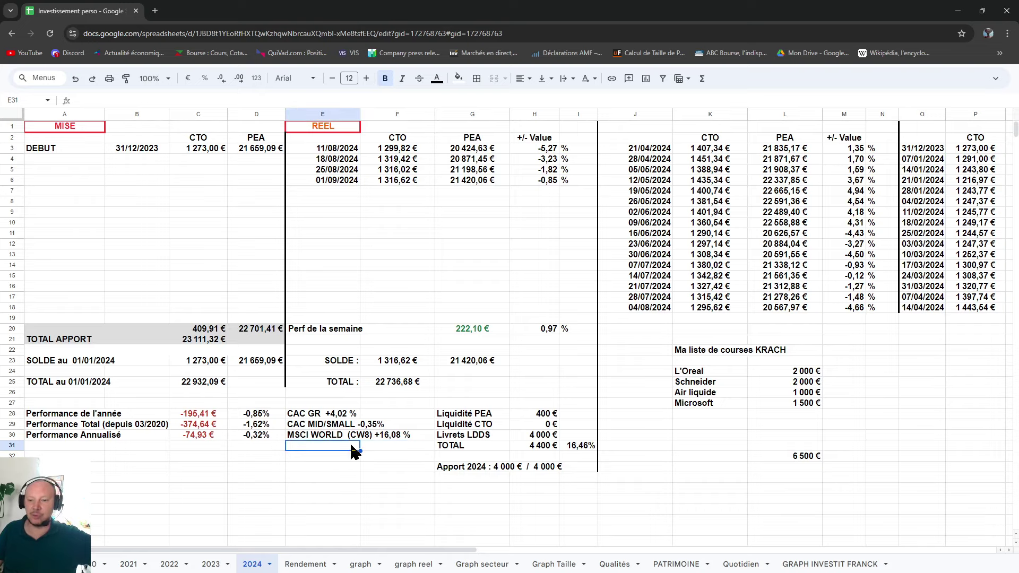
{"action": "left_click", "coordinate": [386, 449]}
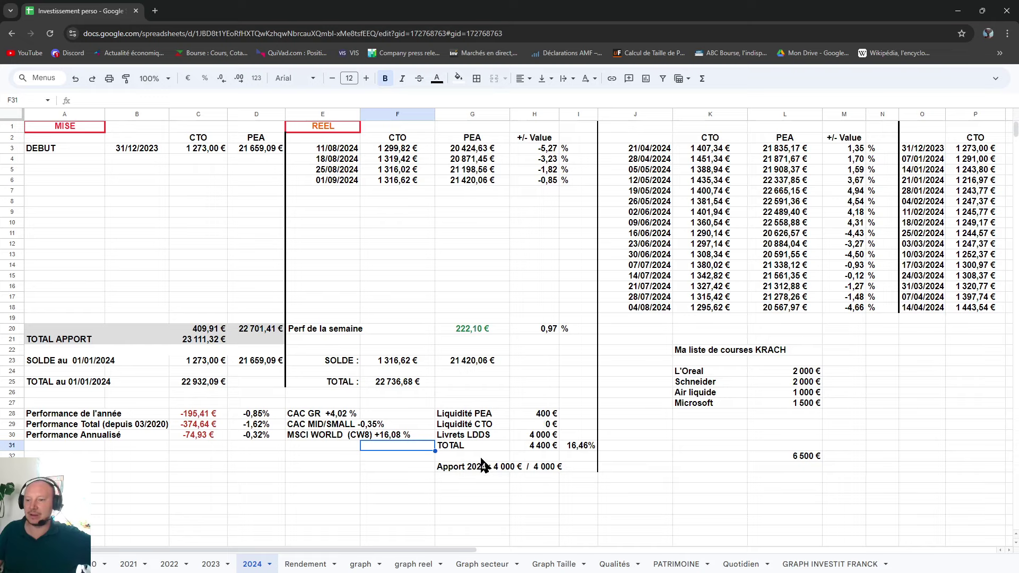
Review the 2024 sheet's liquidity block covering PEA, CTO and Livrets LDDS amounts, their total and its portfolio share.
{"action": "left_click", "coordinate": [493, 269]}
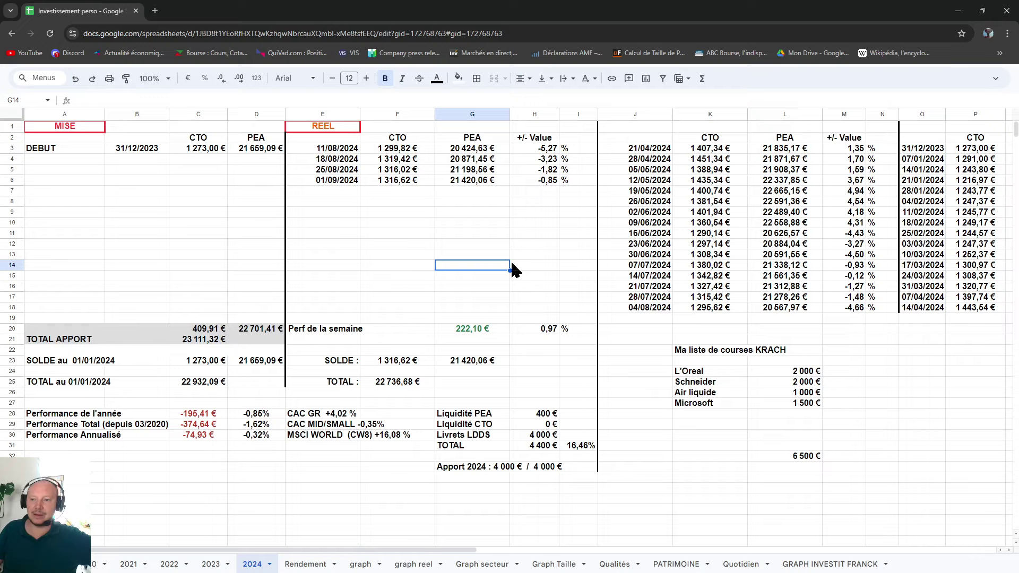
{"action": "left_click", "coordinate": [529, 270]}
{"action": "left_click", "coordinate": [476, 269]}
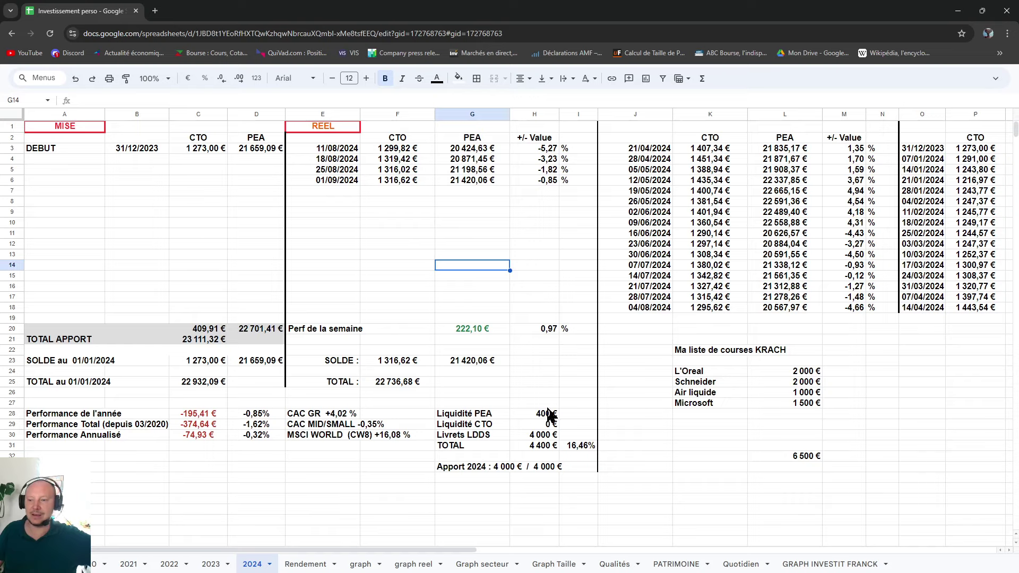
{"action": "left_click", "coordinate": [450, 248]}
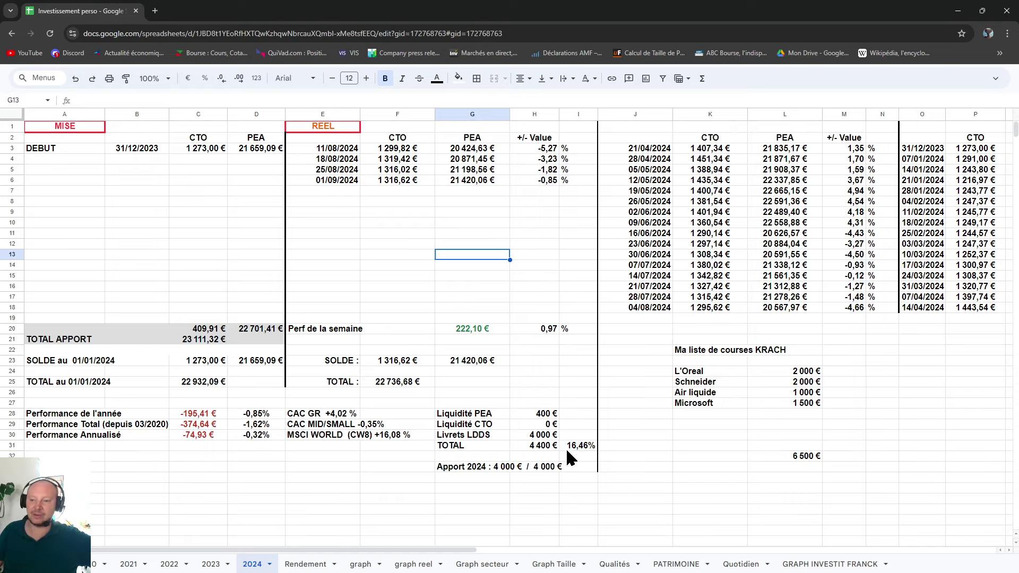
{"action": "left_click", "coordinate": [446, 224]}
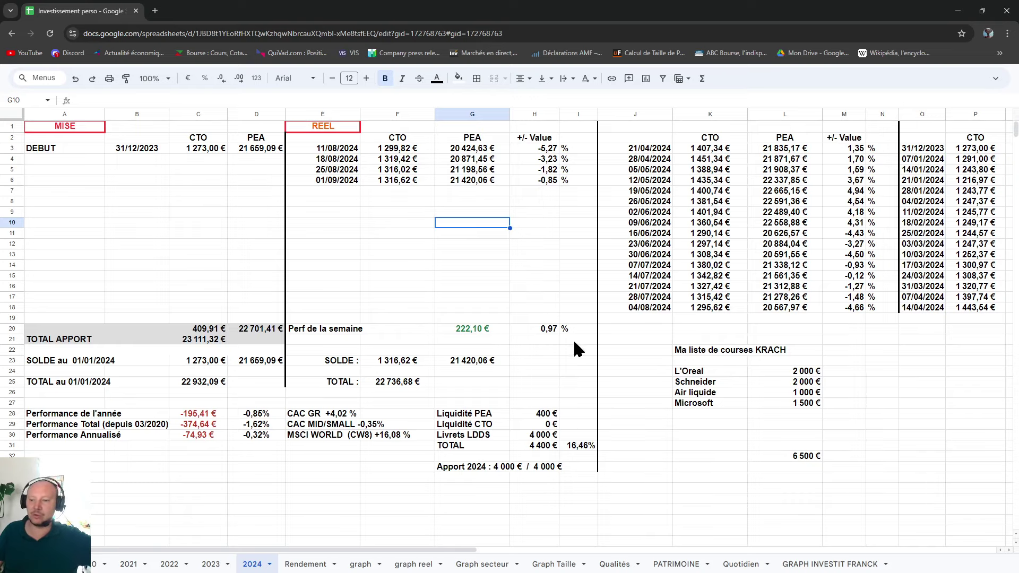
{"action": "left_click", "coordinate": [467, 245]}
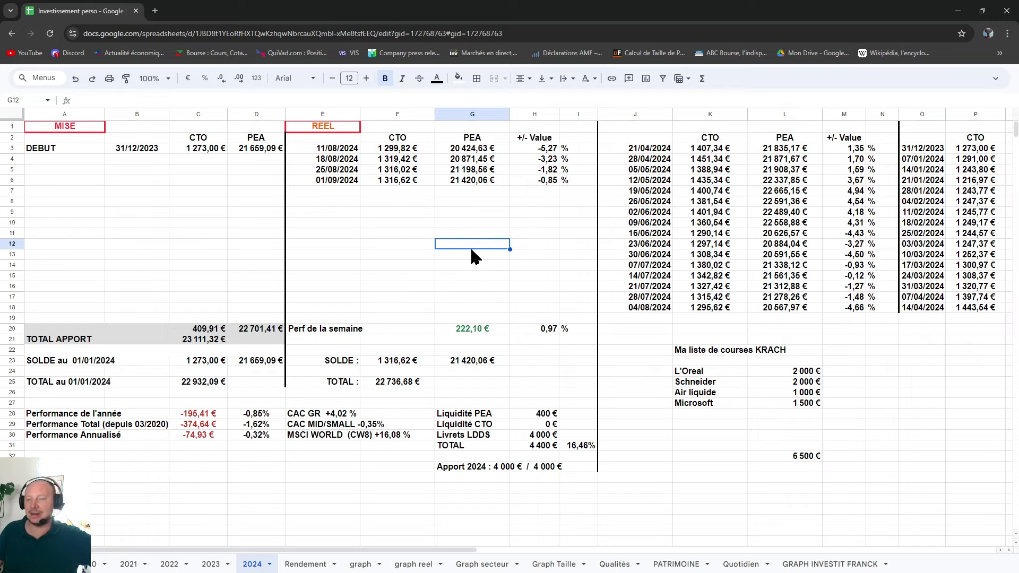
{"action": "left_click", "coordinate": [462, 228]}
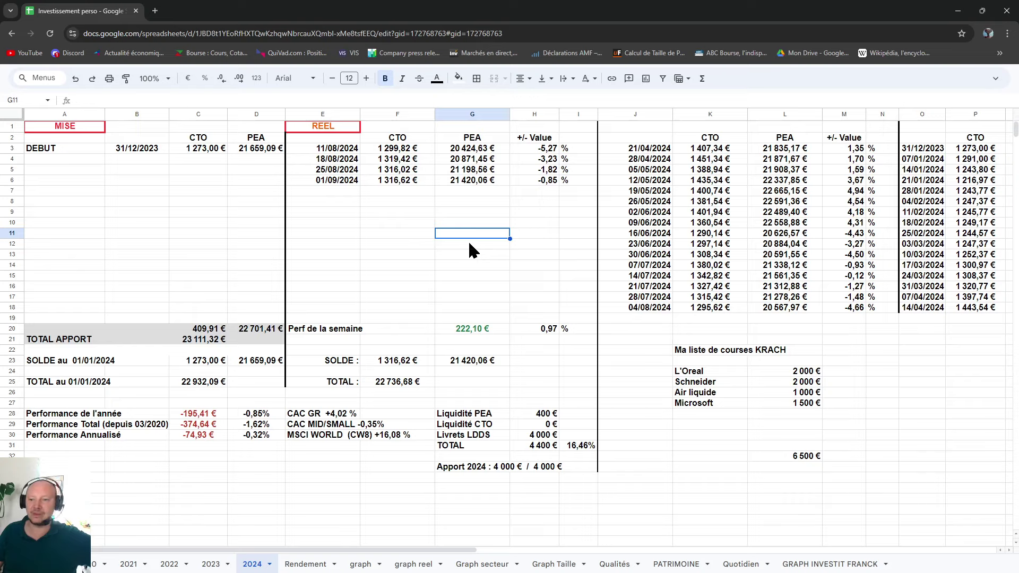
Try 1000 € as the Liquidité PEA amount on the 2024 sheet and set it back to 400 €.
{"action": "left_click", "coordinate": [535, 415]}
{"action": "type", "text": "1000"}
{"action": "key", "text": "Return"}
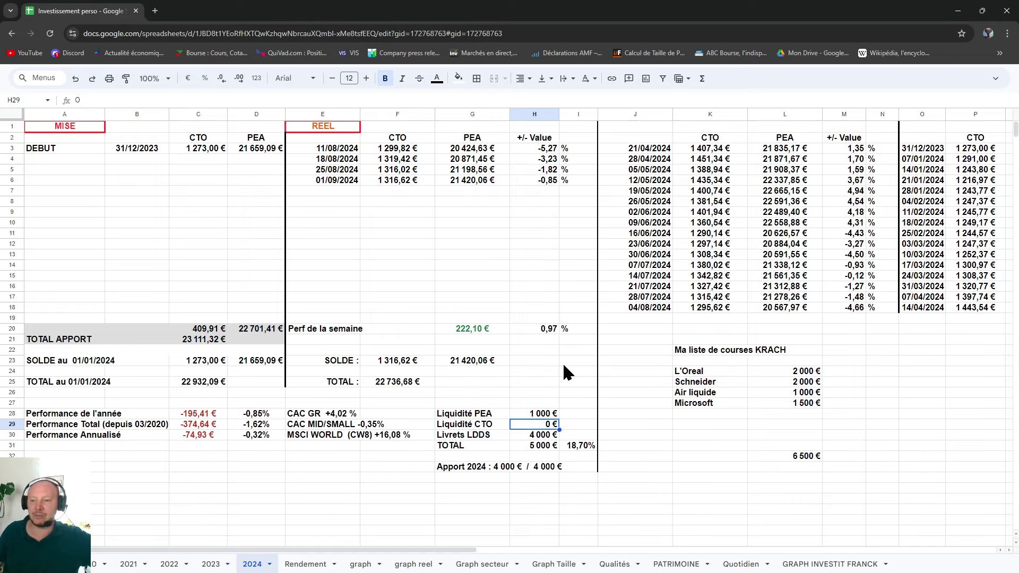
{"action": "left_click", "coordinate": [532, 413]}
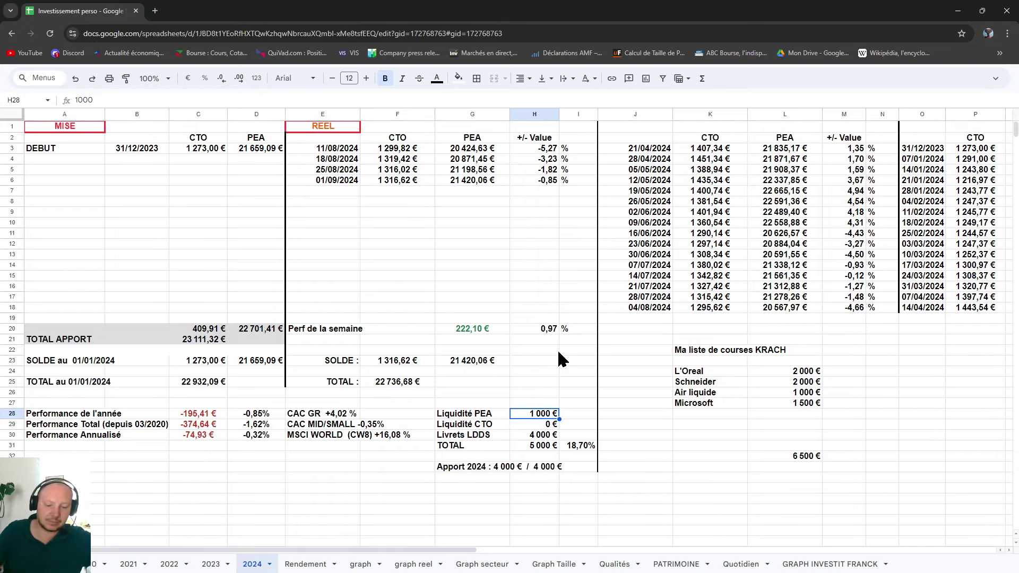
{"action": "type", "text": "400"}
{"action": "key", "text": "Return"}
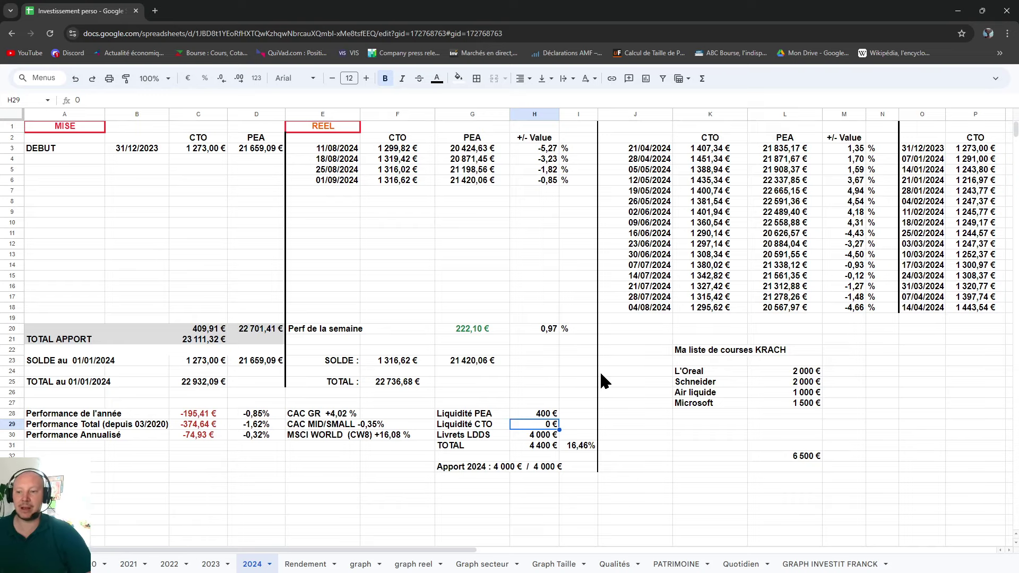
{"action": "left_click", "coordinate": [466, 268]}
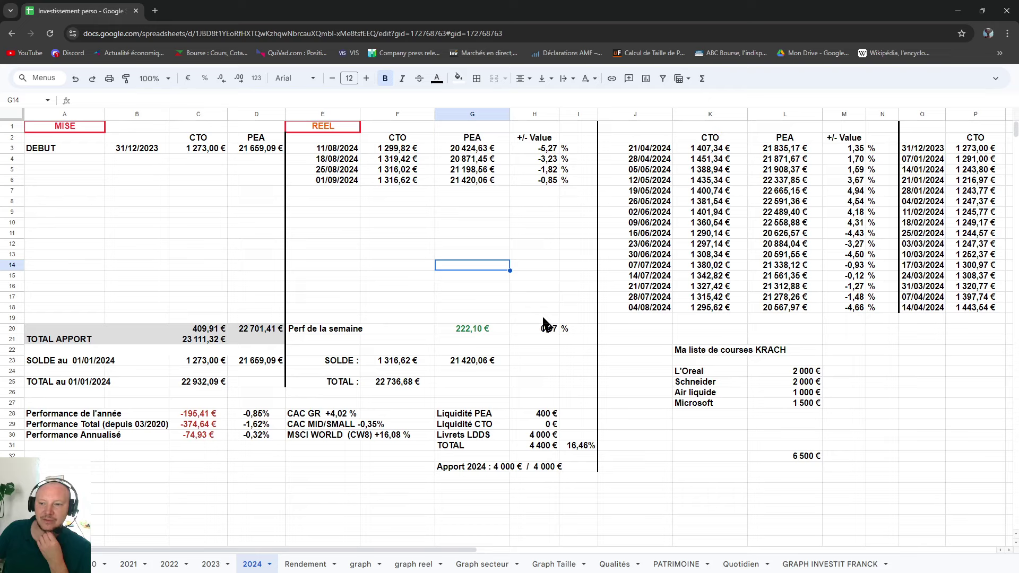
{"action": "left_click", "coordinate": [473, 256]}
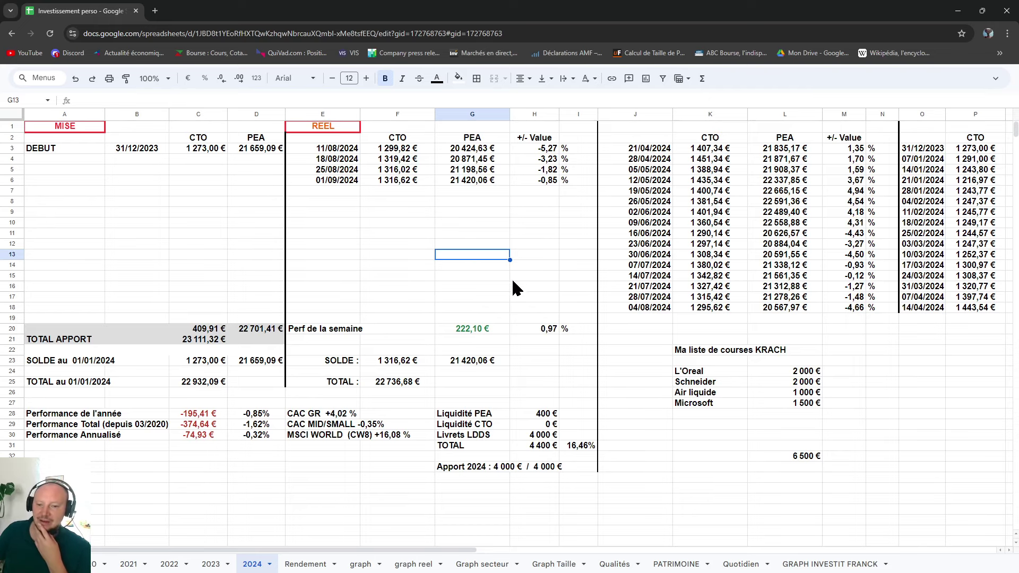
Open the Rendement sheet and examine each holding's purchase price, yield, purchase date and reason, plus the dividend and quality/growth strategy totals.
{"action": "left_click", "coordinate": [298, 562]}
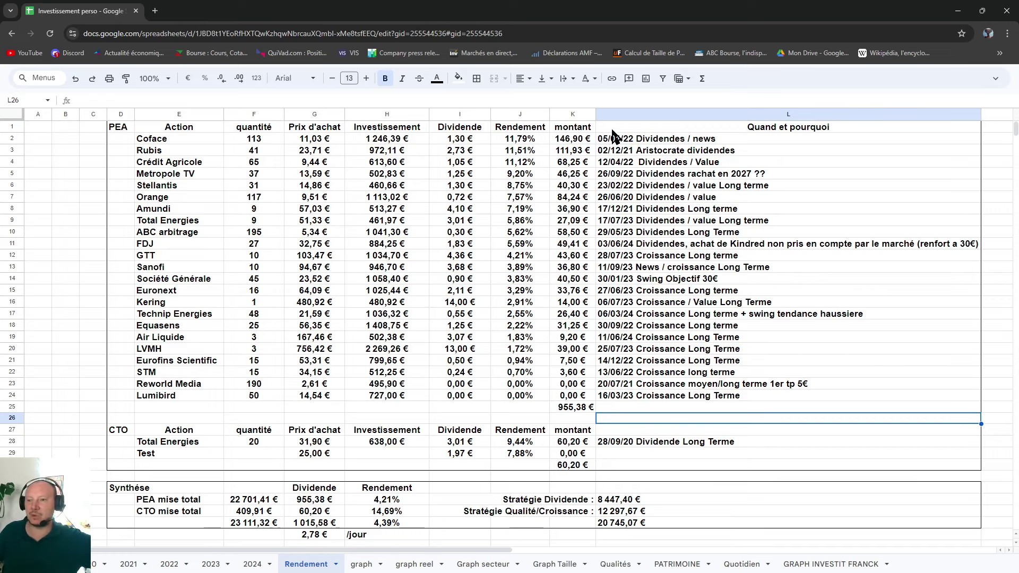
{"action": "left_click", "coordinate": [648, 246]}
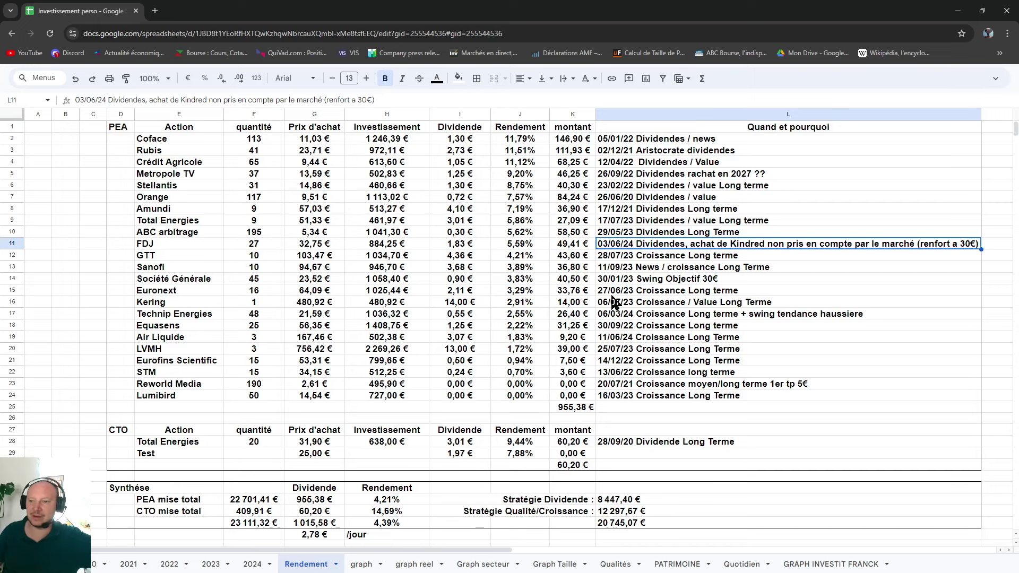
{"action": "left_click", "coordinate": [616, 313]}
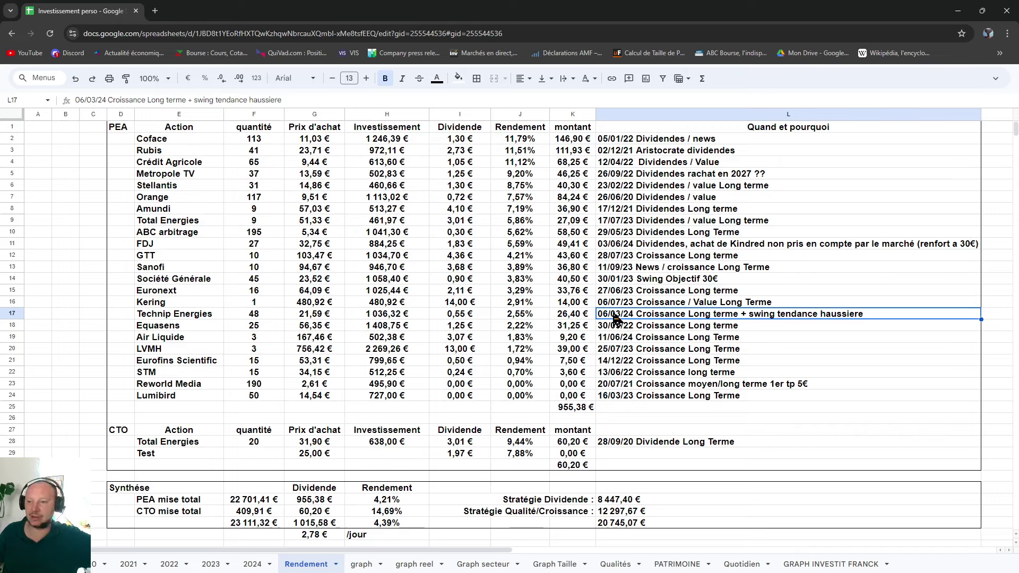
{"action": "left_click", "coordinate": [610, 339]}
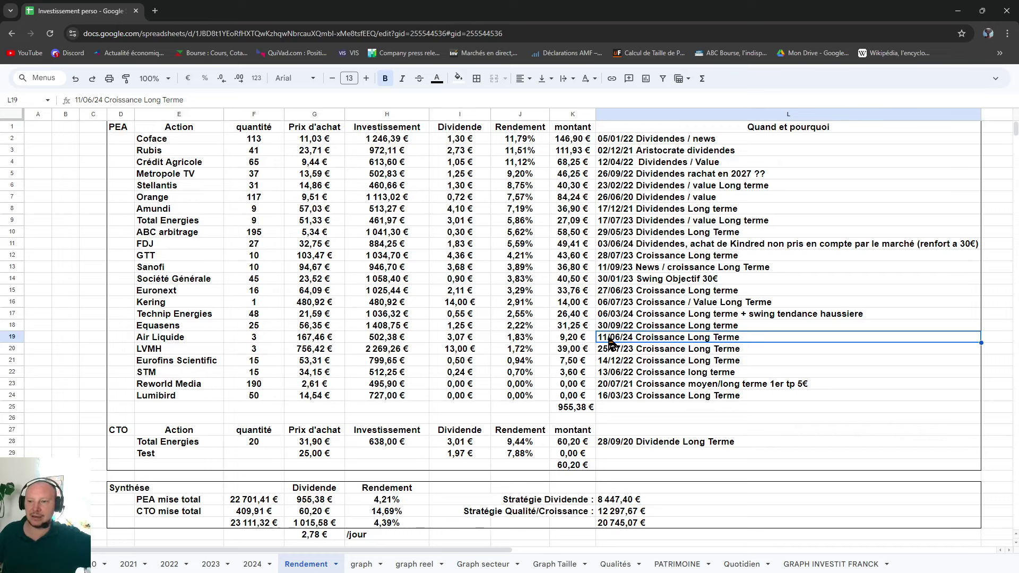
{"action": "left_click", "coordinate": [628, 414]}
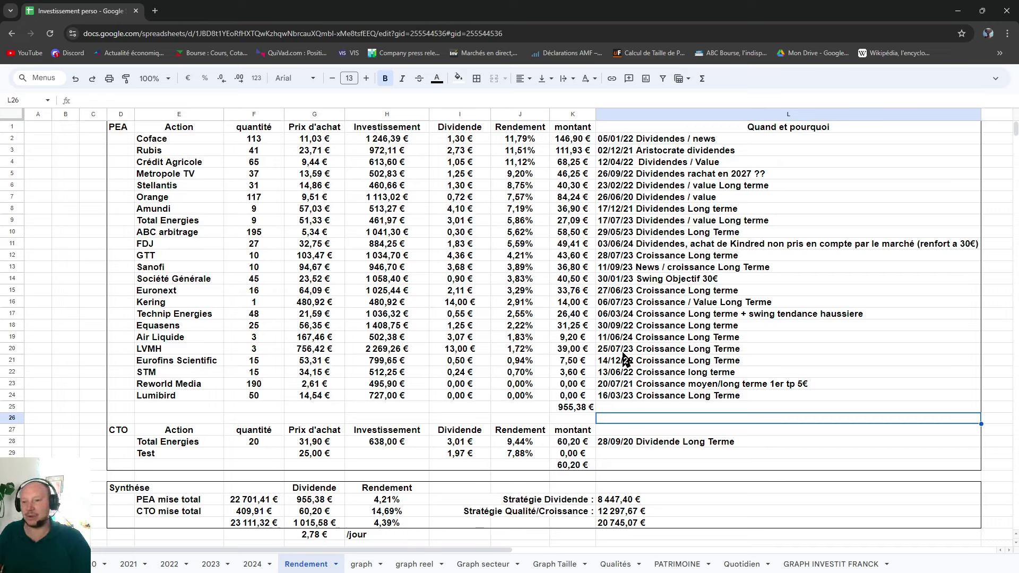
{"action": "left_click", "coordinate": [306, 338]}
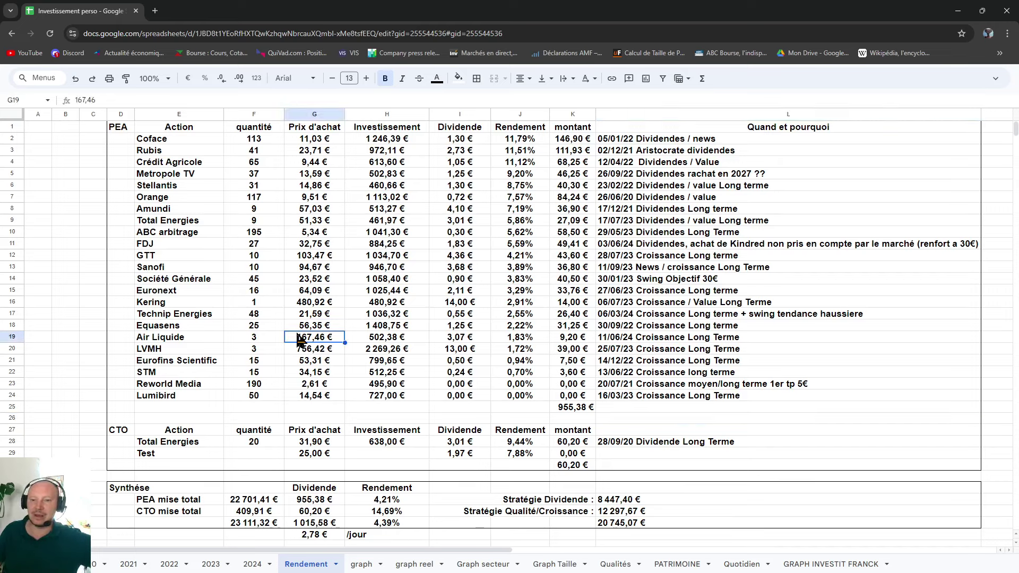
{"action": "left_click", "coordinate": [101, 340]}
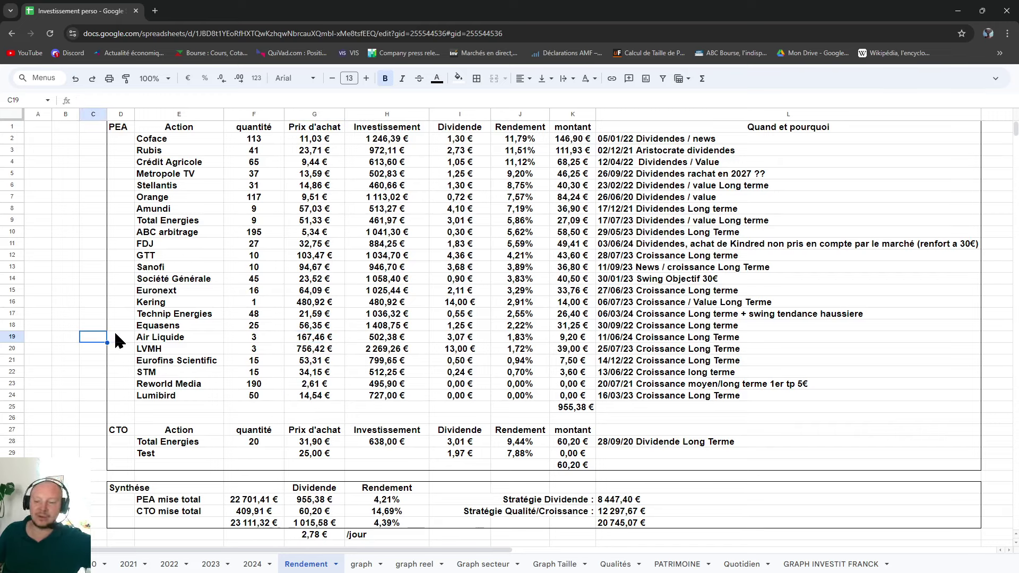
{"action": "left_click", "coordinate": [598, 409]}
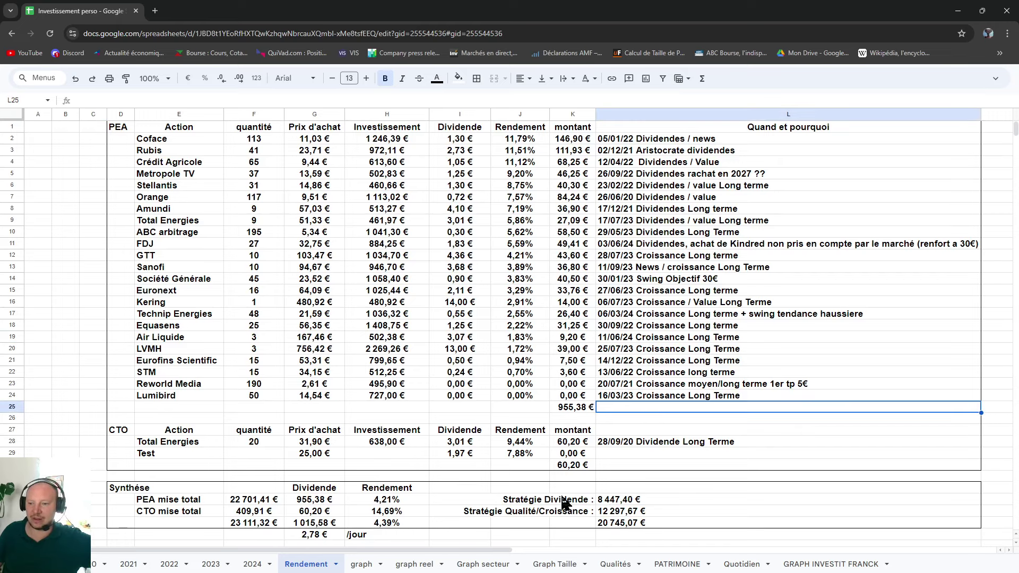
{"action": "left_click", "coordinate": [632, 416]}
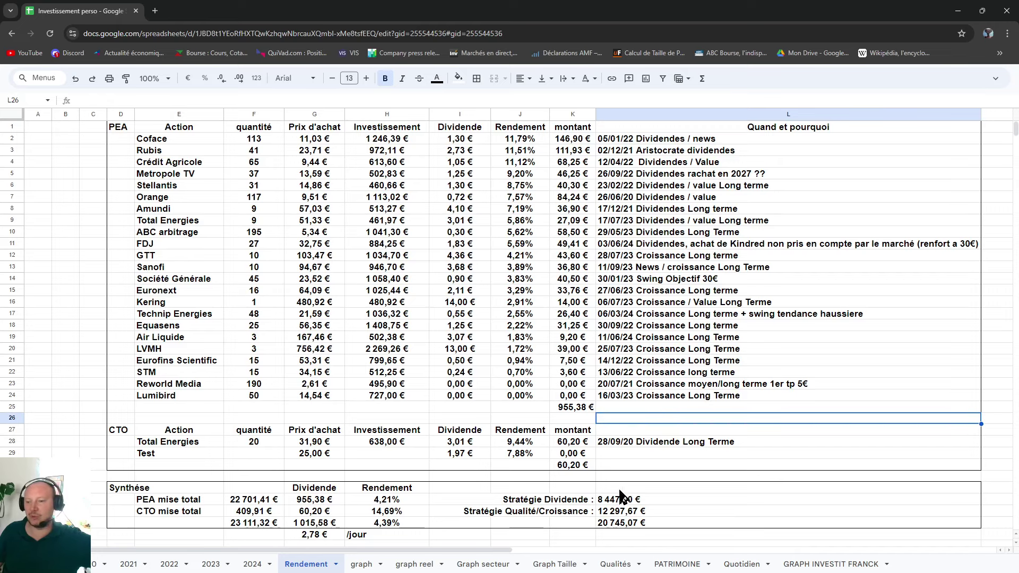
{"action": "left_click", "coordinate": [648, 407]}
{"action": "left_click", "coordinate": [652, 419]}
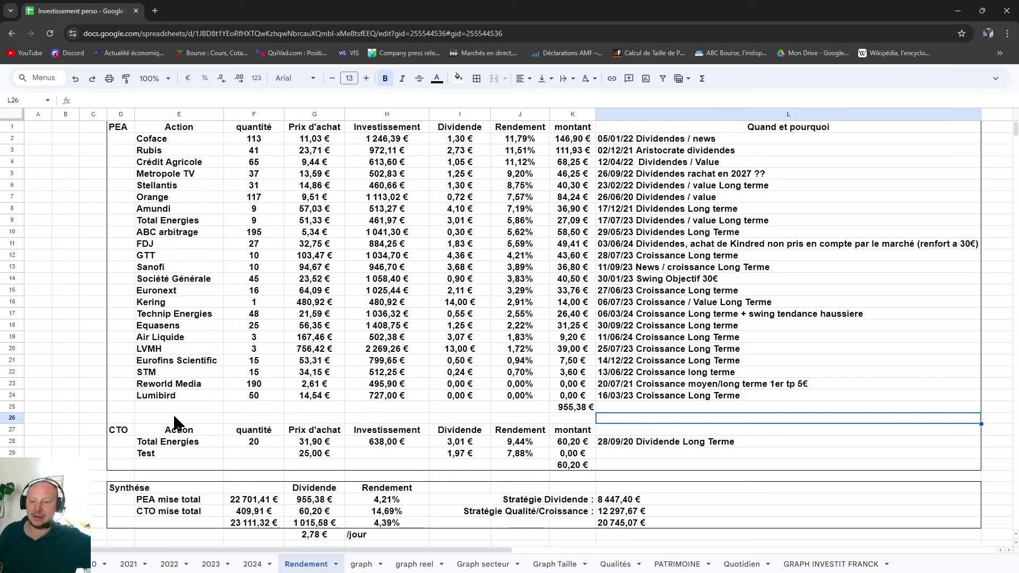
Open the graph sheet and examine the pie chart of invested amounts per stock and liquidity.
{"action": "left_click", "coordinate": [366, 566]}
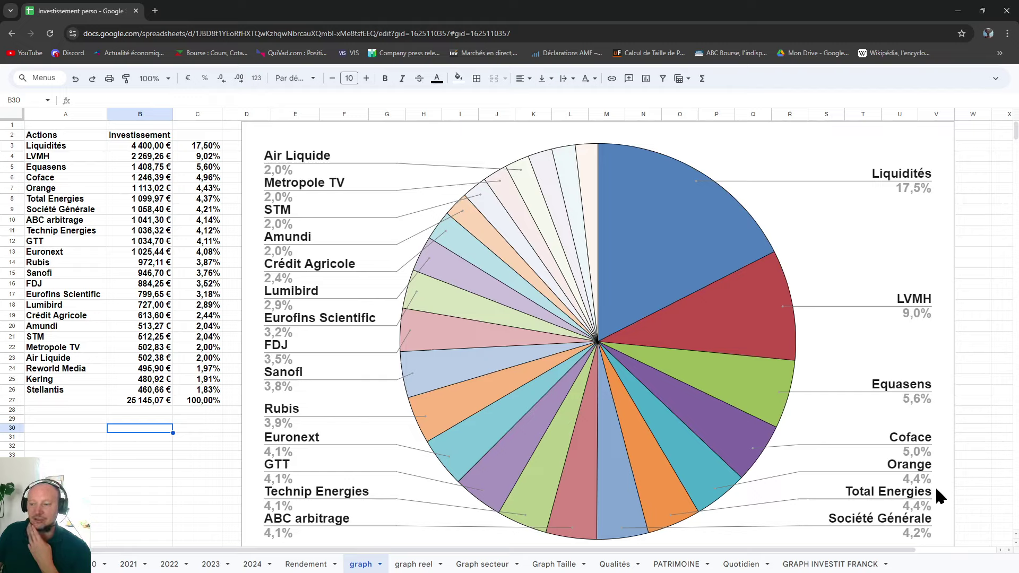
{"action": "left_click", "coordinate": [965, 465]}
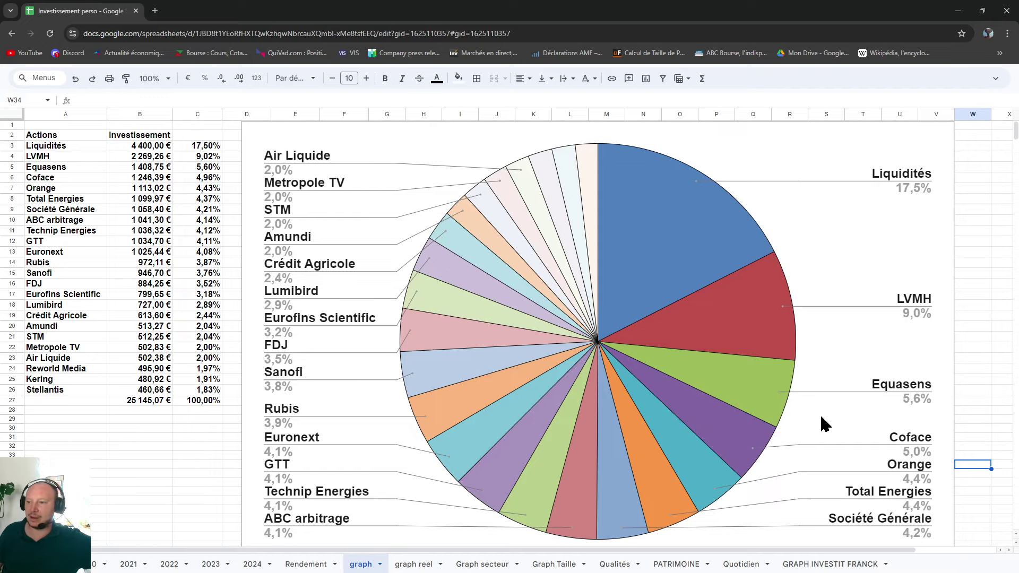
{"action": "left_click", "coordinate": [964, 327]}
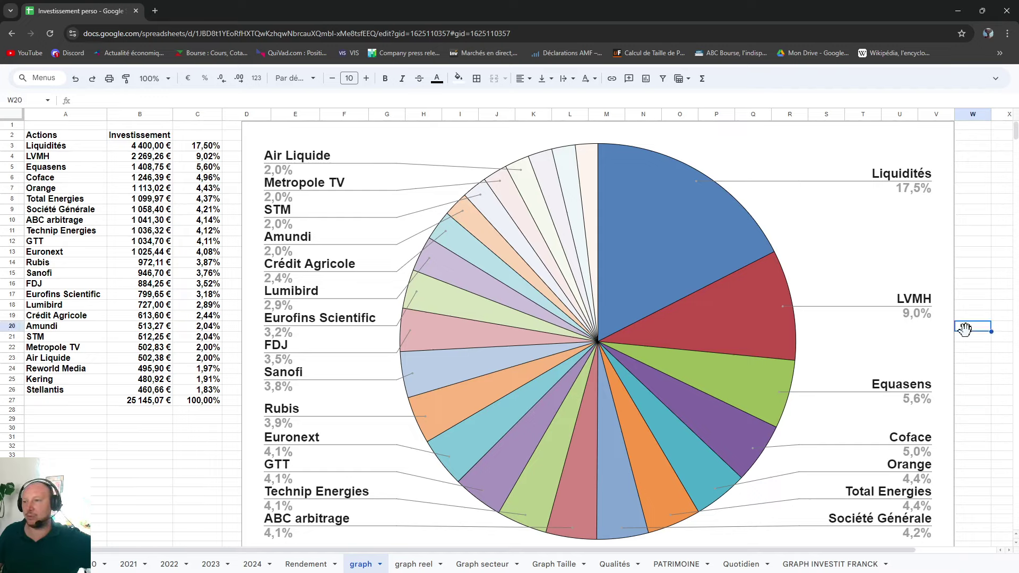
{"action": "left_click", "coordinate": [965, 296]}
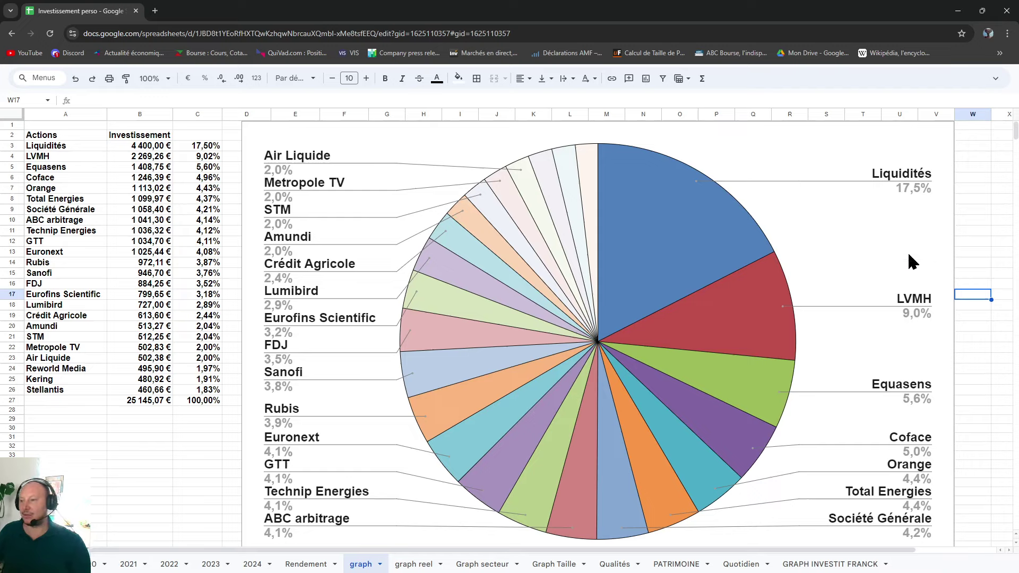
{"action": "left_click", "coordinate": [156, 421]}
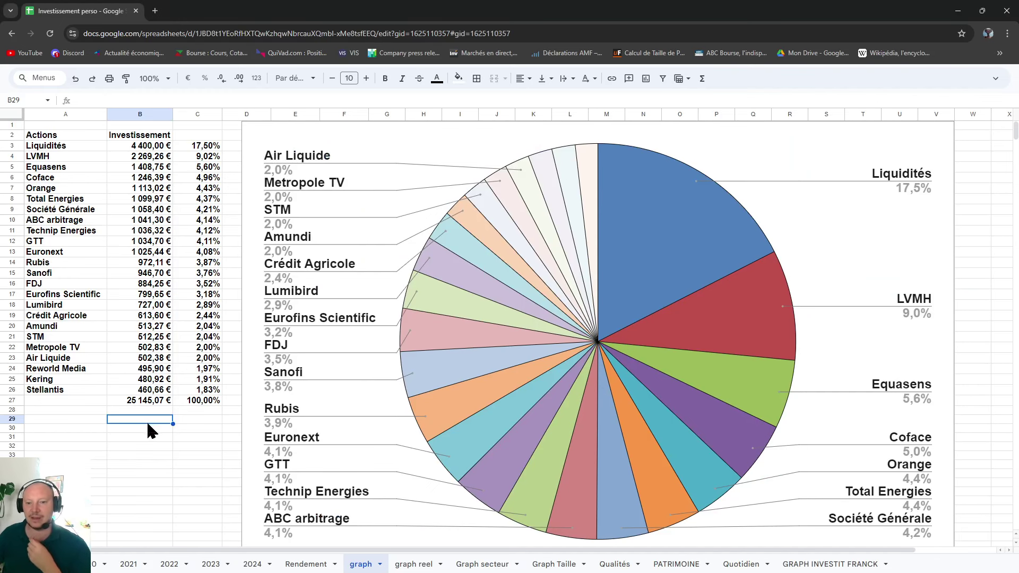
{"action": "left_click", "coordinate": [147, 412]}
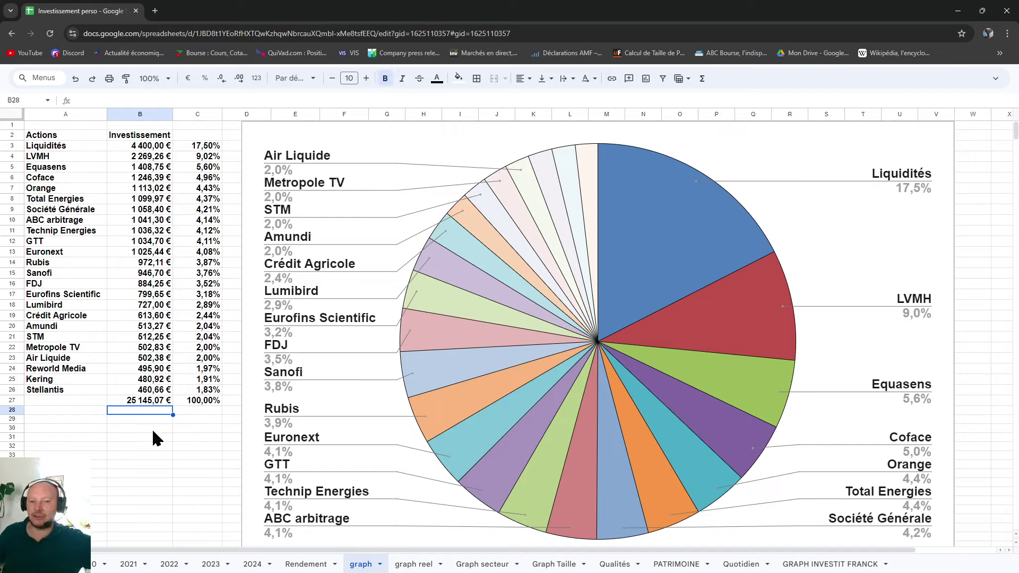
{"action": "left_click", "coordinate": [152, 428]}
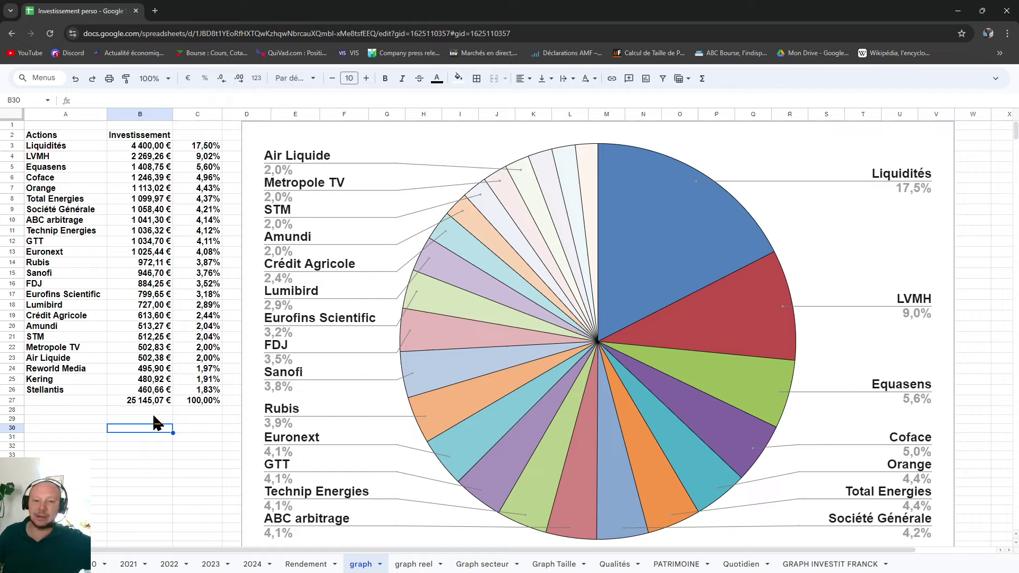
{"action": "left_click", "coordinate": [153, 417]}
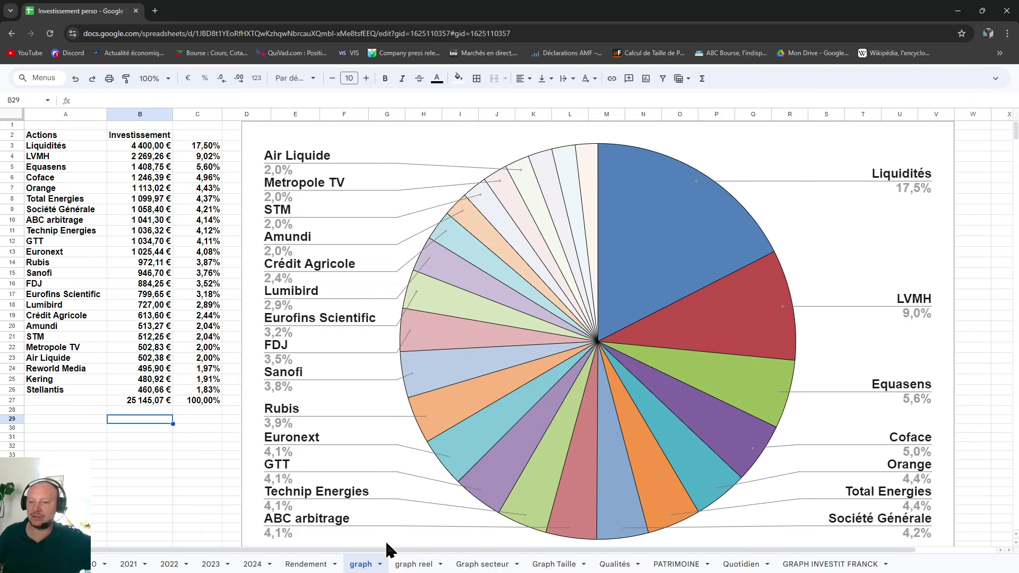
Open the graph reel sheet and examine the real value and share of each stock and liquidity in the table and pie chart.
{"action": "left_click", "coordinate": [411, 564]}
{"action": "left_click", "coordinate": [132, 429]}
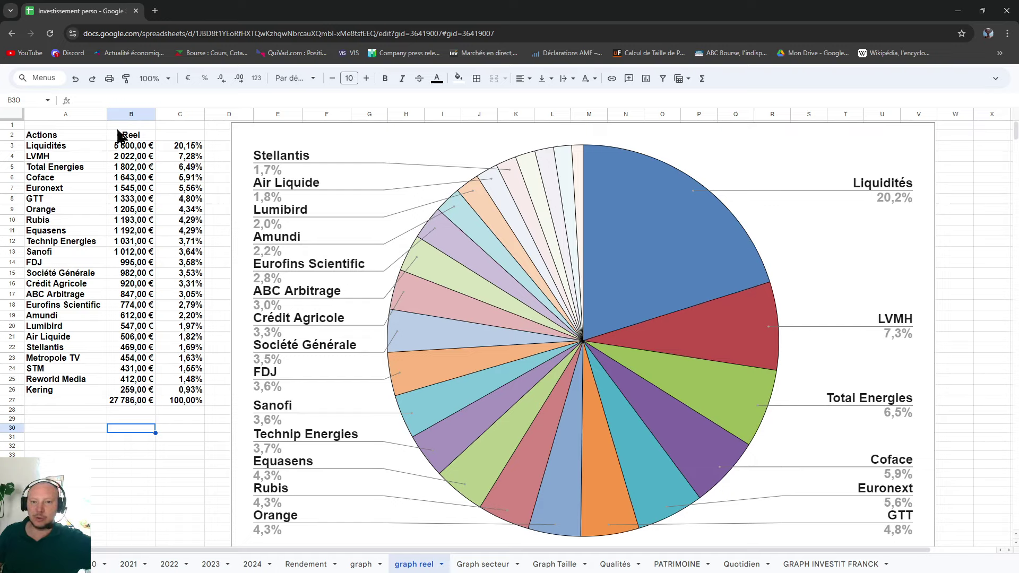
{"action": "left_click", "coordinate": [133, 147]}
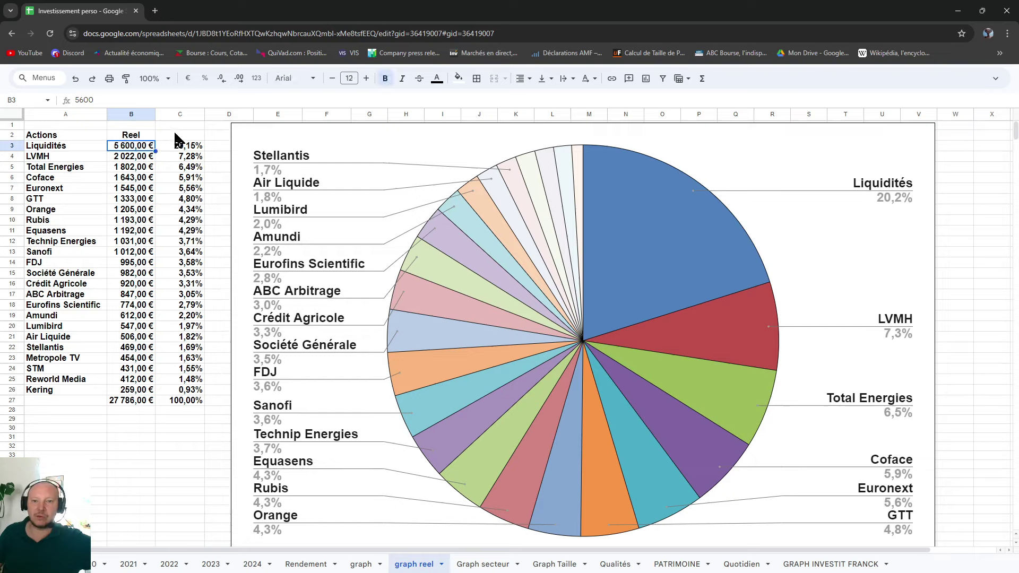
{"action": "left_click", "coordinate": [175, 135]}
{"action": "left_click", "coordinate": [150, 421]}
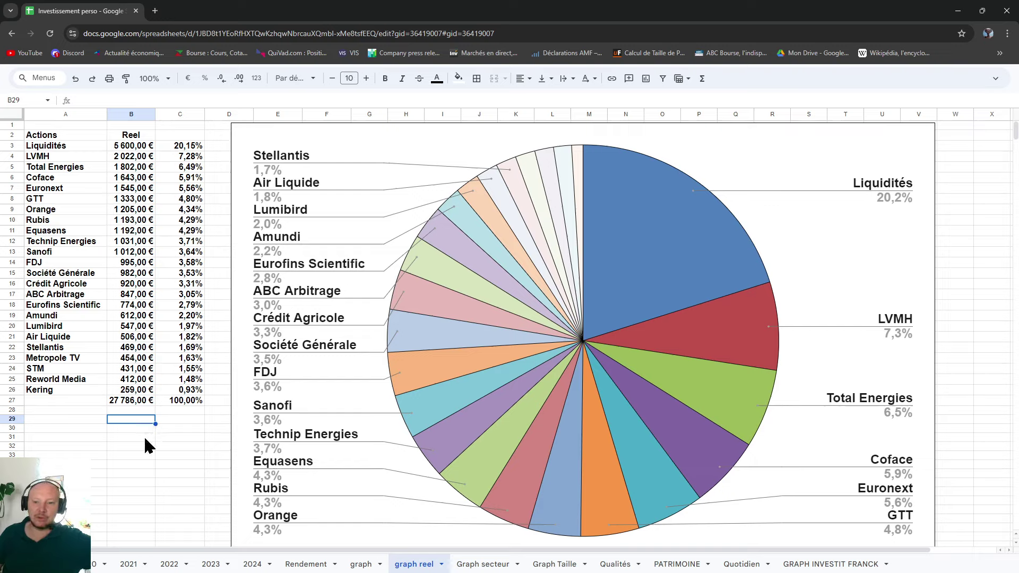
{"action": "left_click", "coordinate": [145, 438]}
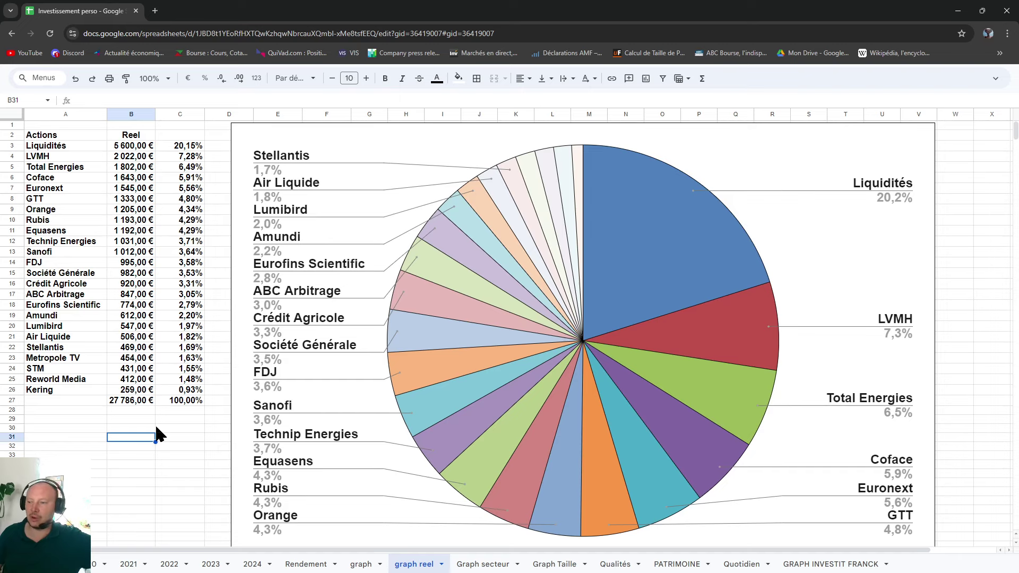
Open the Graph secteur sheet and examine the GICS sector split and the sector assigned to each stock.
{"action": "left_click", "coordinate": [469, 561]}
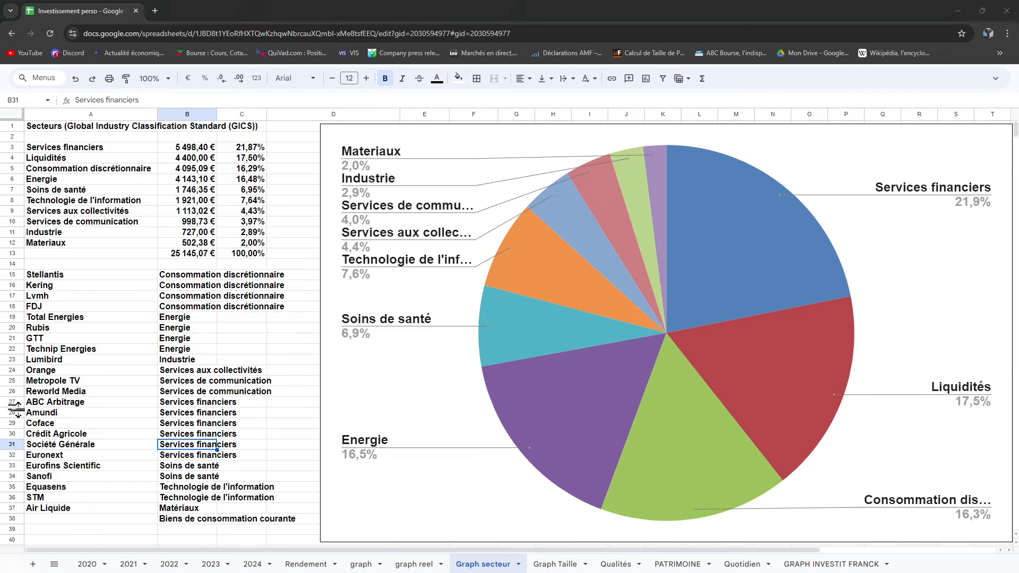
{"action": "left_click", "coordinate": [304, 341]}
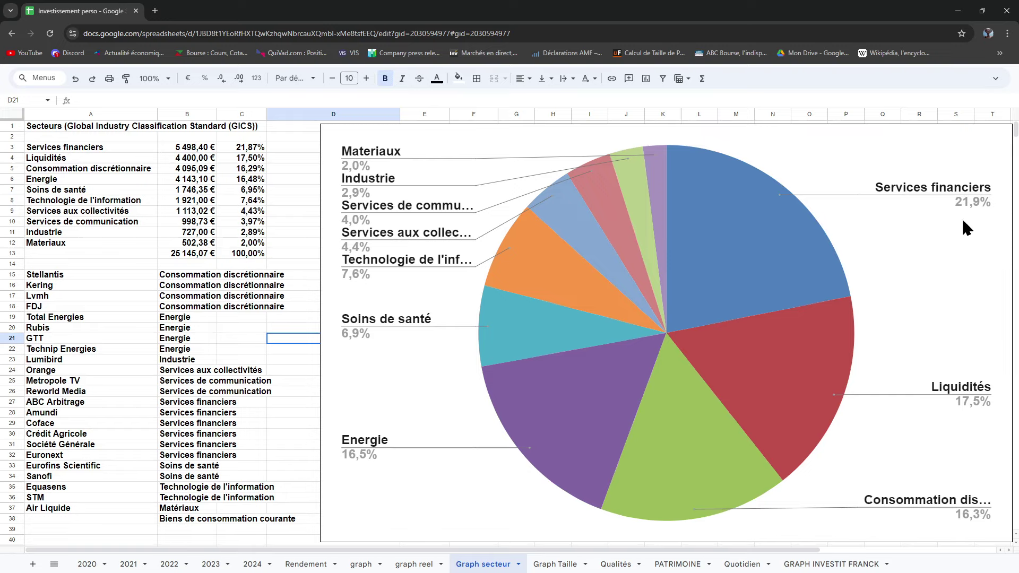
{"action": "left_click", "coordinate": [8, 444]}
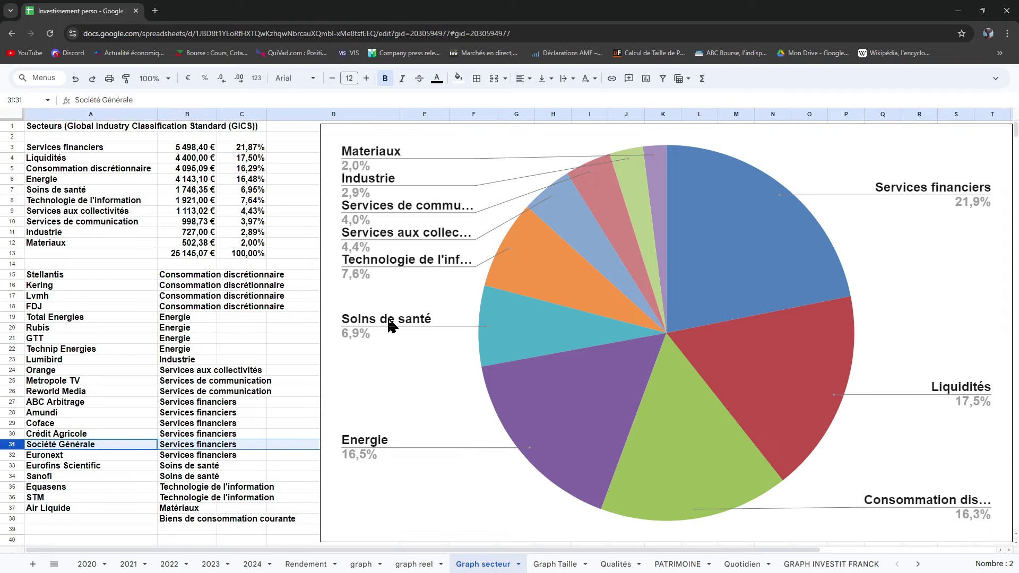
{"action": "left_click", "coordinate": [293, 327]}
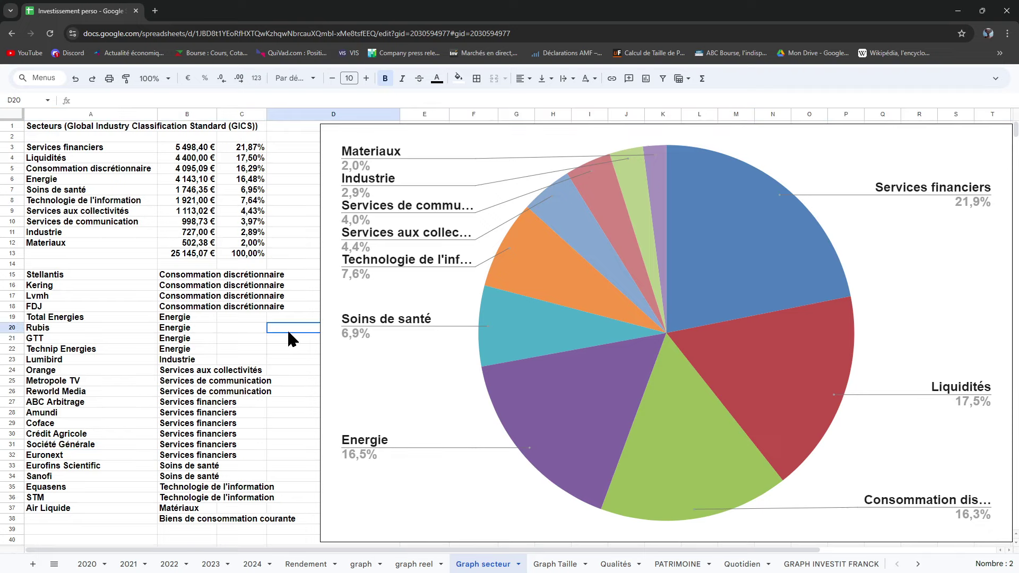
Open the Graph Taille sheet and examine the Small, Mid and Large capitalisation thresholds, each stock's size class and the allocation pie chart.
{"action": "left_click", "coordinate": [558, 565]}
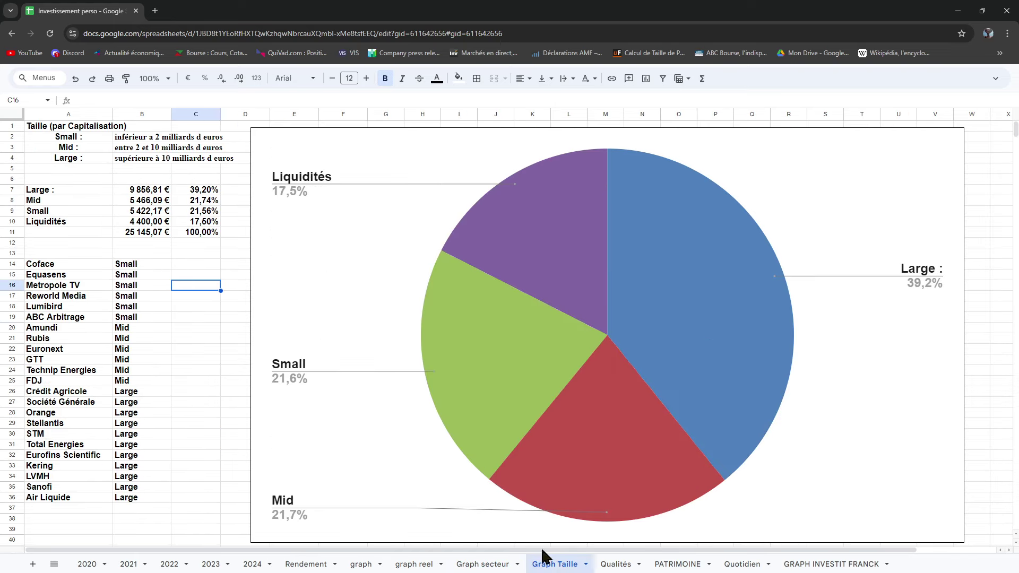
{"action": "left_click", "coordinate": [191, 306]}
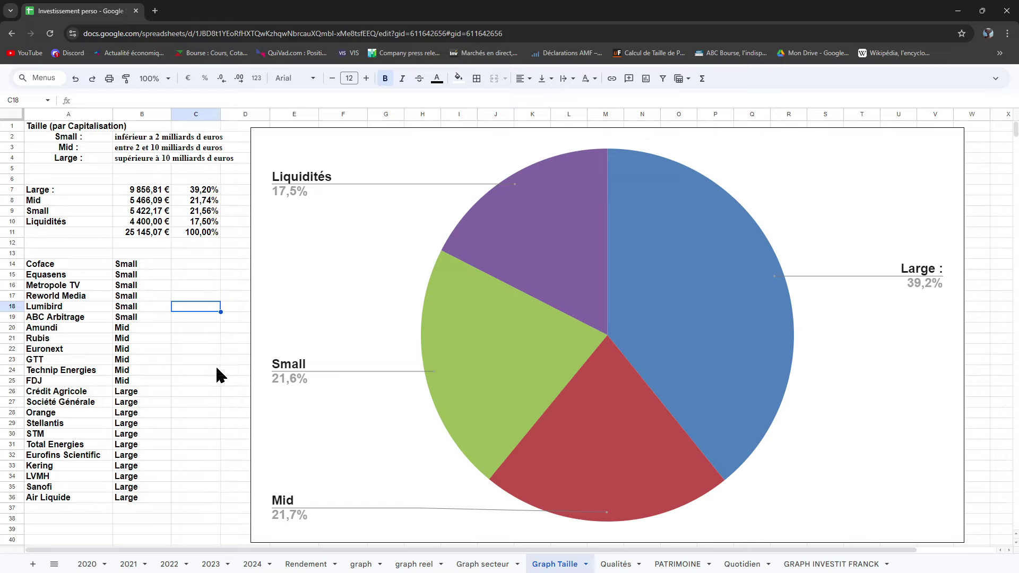
{"action": "left_click", "coordinate": [197, 275]}
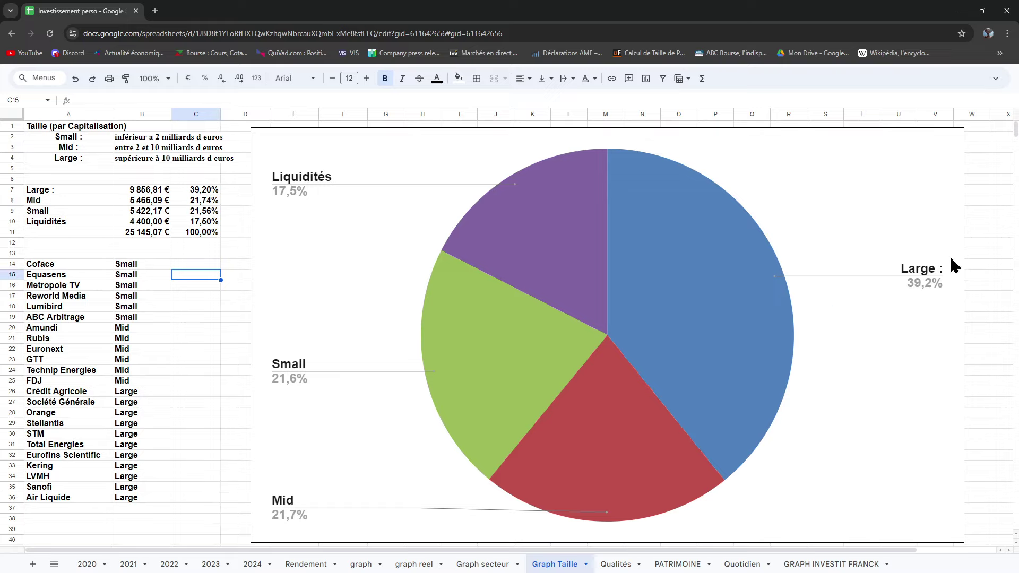
{"action": "left_click", "coordinate": [982, 245]}
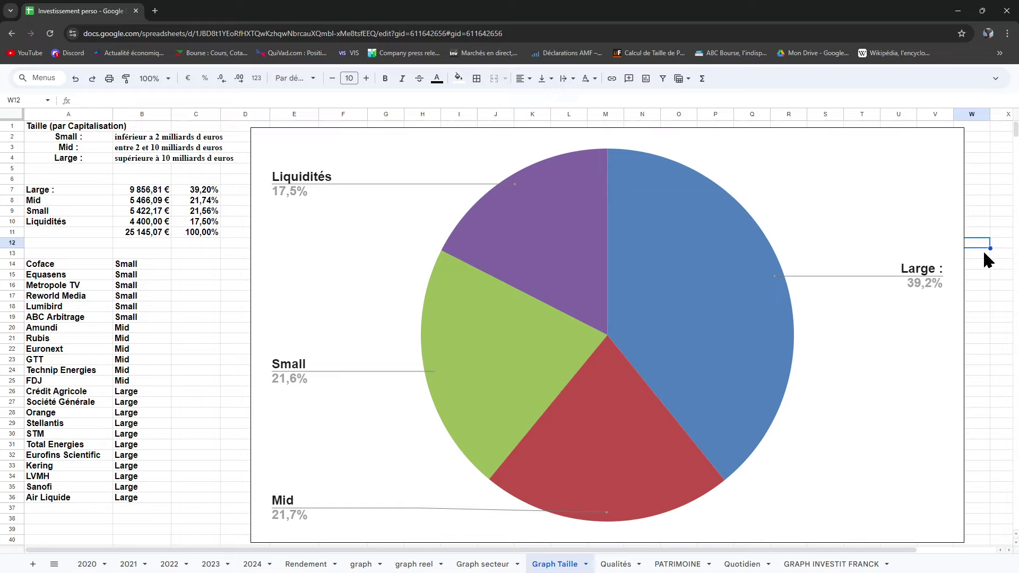
{"action": "left_click", "coordinate": [985, 206]}
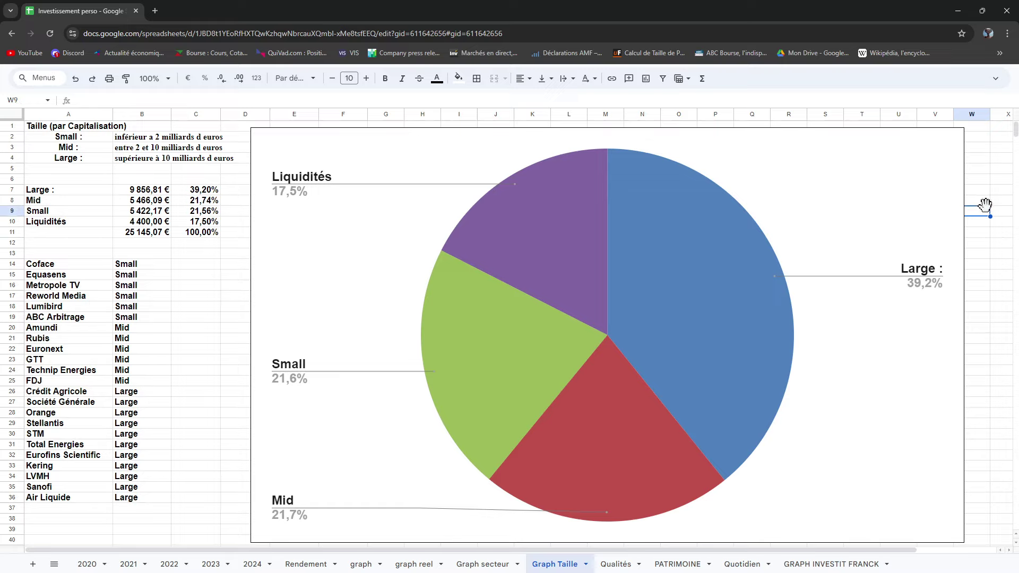
{"action": "left_click", "coordinate": [994, 276]}
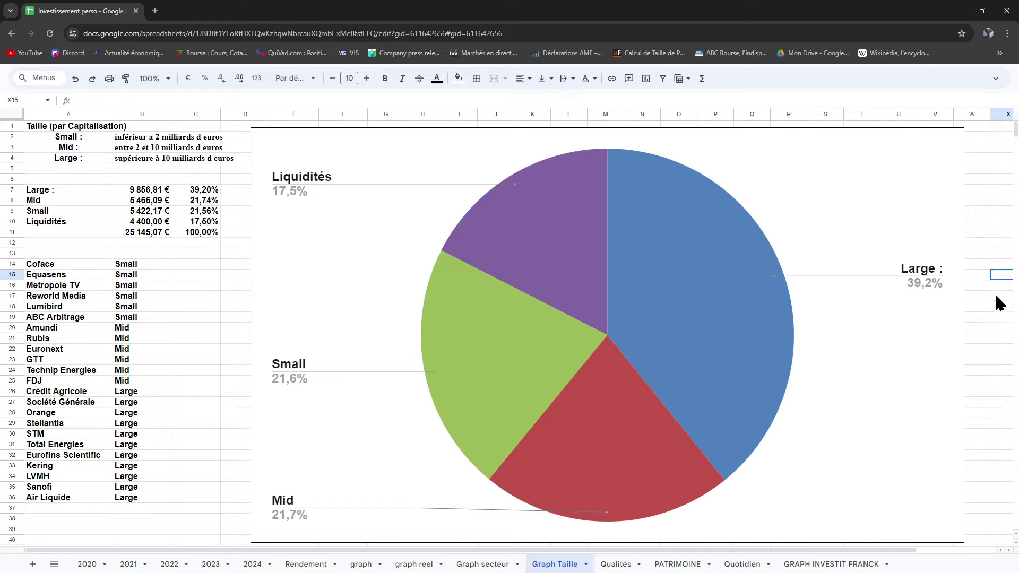
{"action": "left_click", "coordinate": [996, 296]}
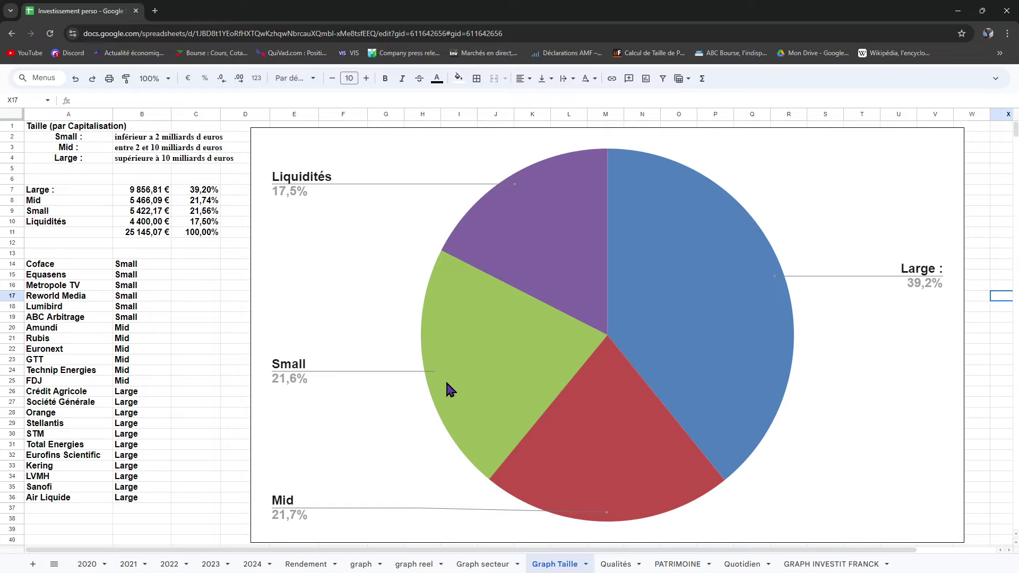
{"action": "left_click", "coordinate": [167, 317]}
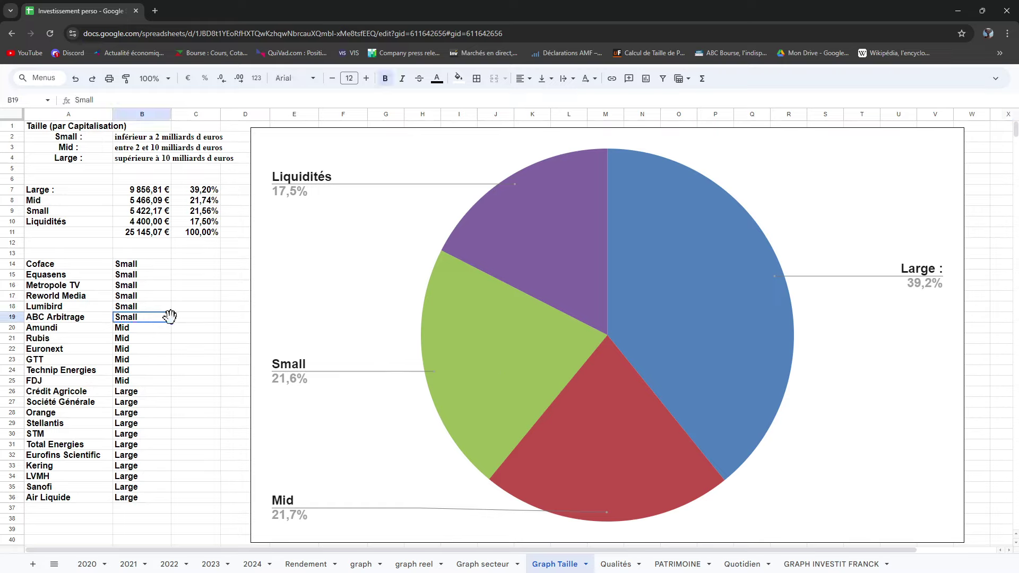
{"action": "left_click", "coordinate": [182, 308]}
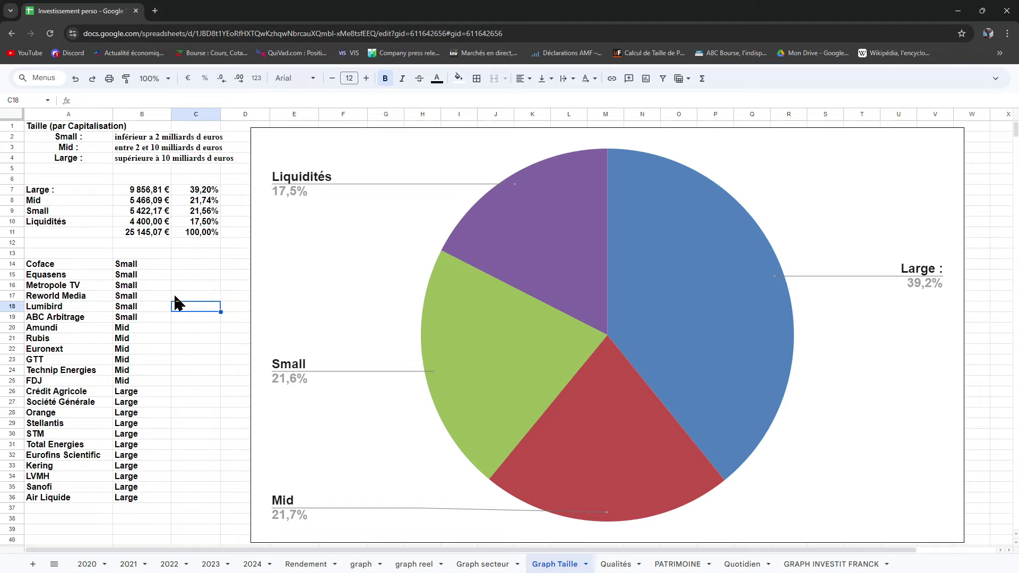
{"action": "left_click", "coordinate": [205, 360]}
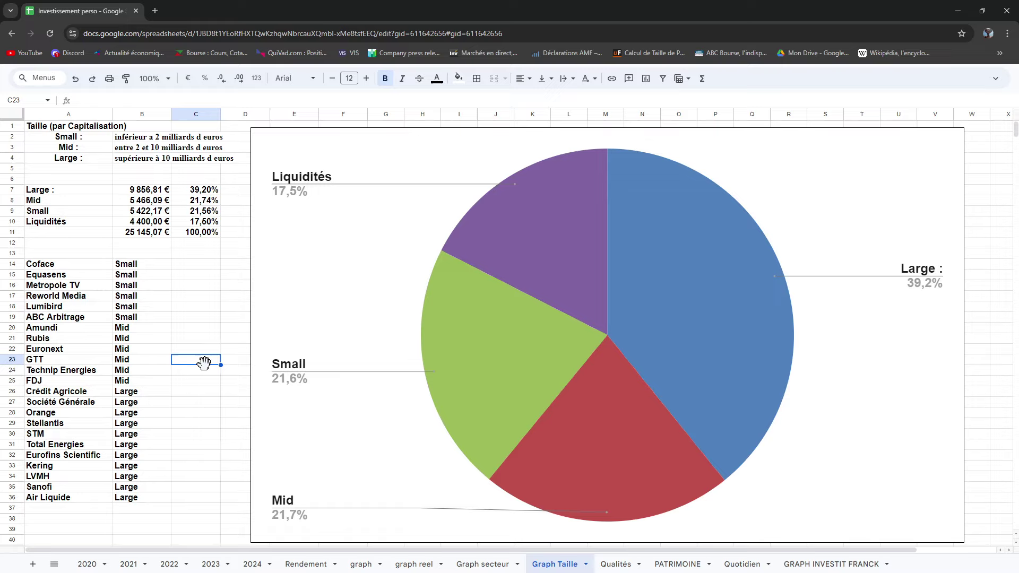